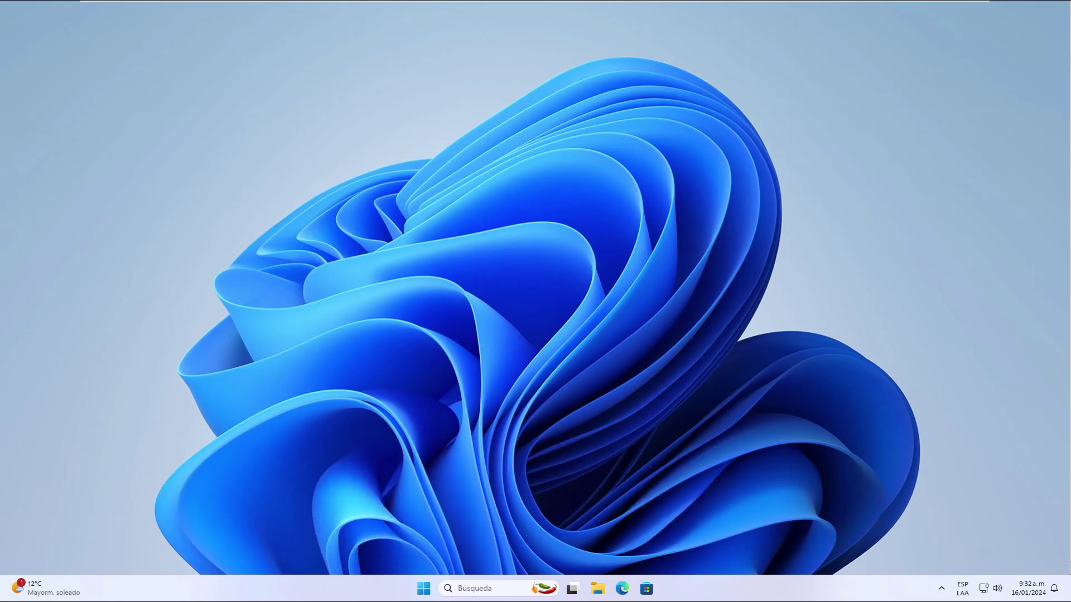
Find the system sound settings by searching for "sonido" and open the properties of the Microphone recording device
click(481, 589)
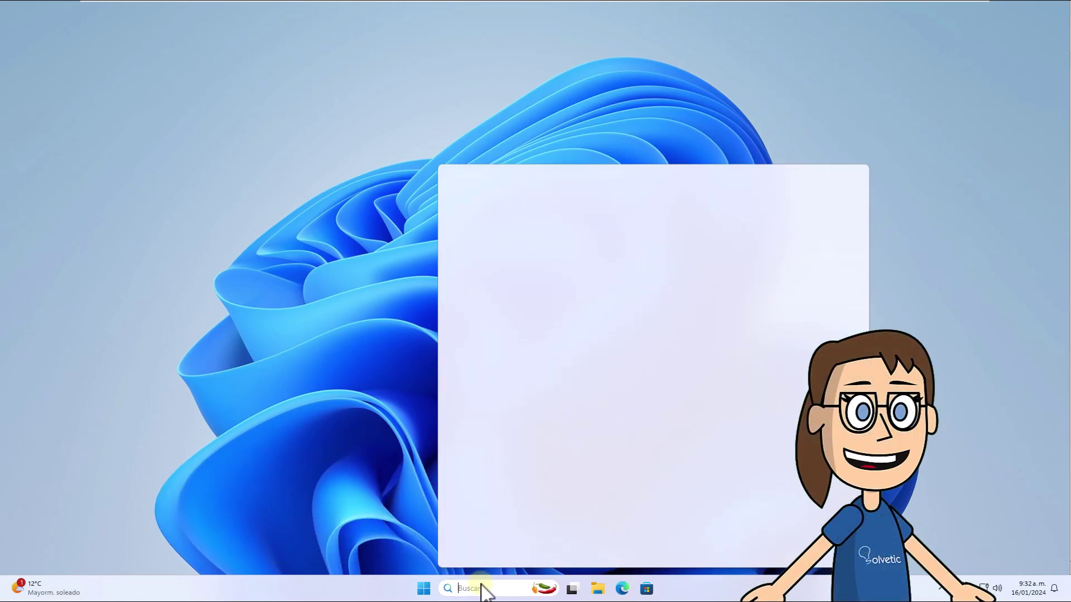
text(sonido)
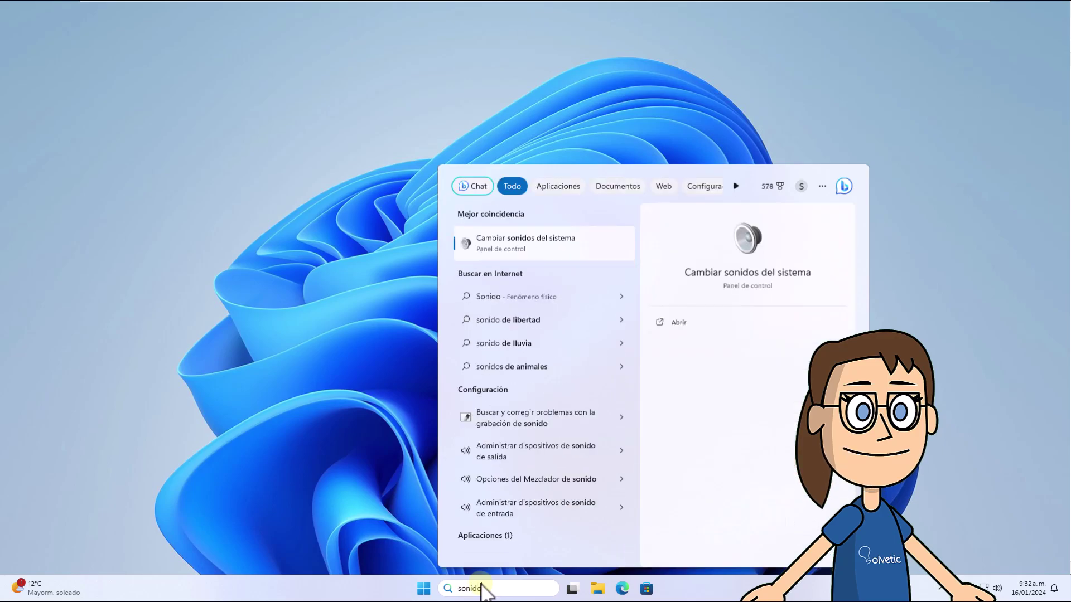
click(584, 248)
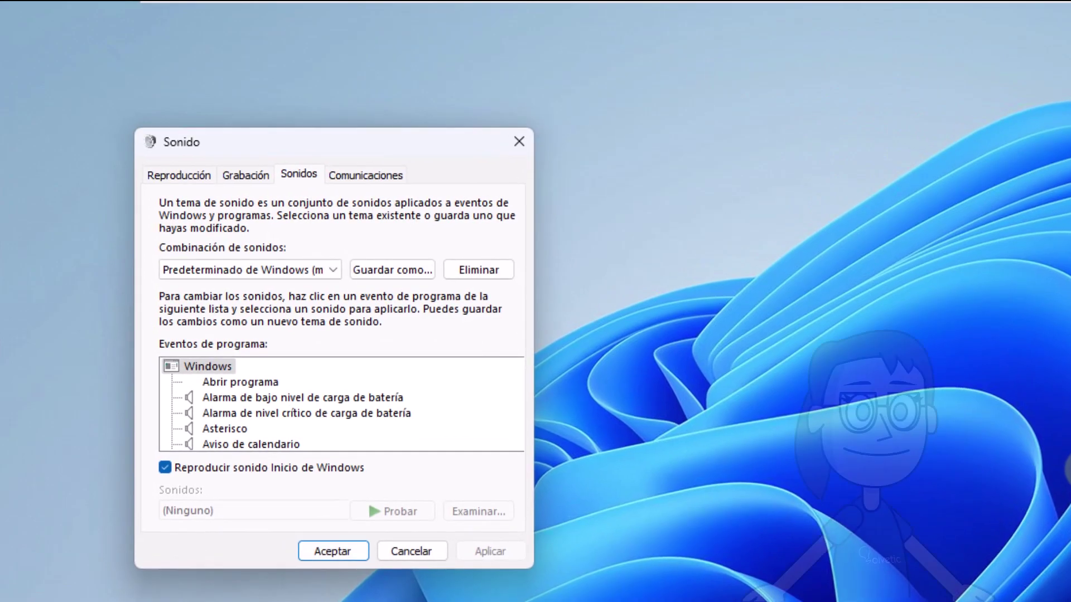
click(247, 176)
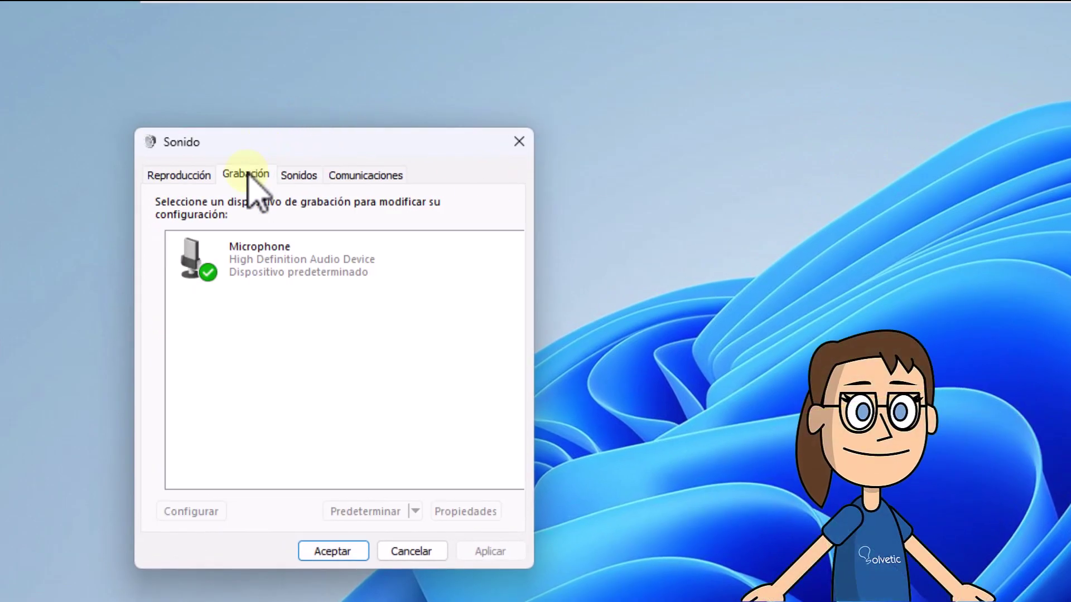
click(253, 273)
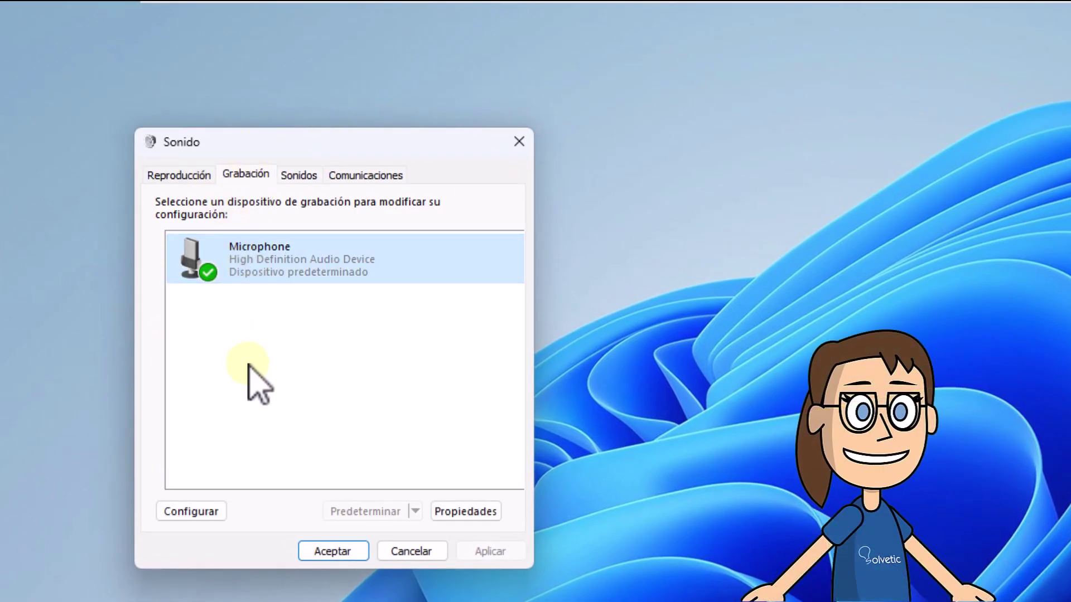
click(468, 512)
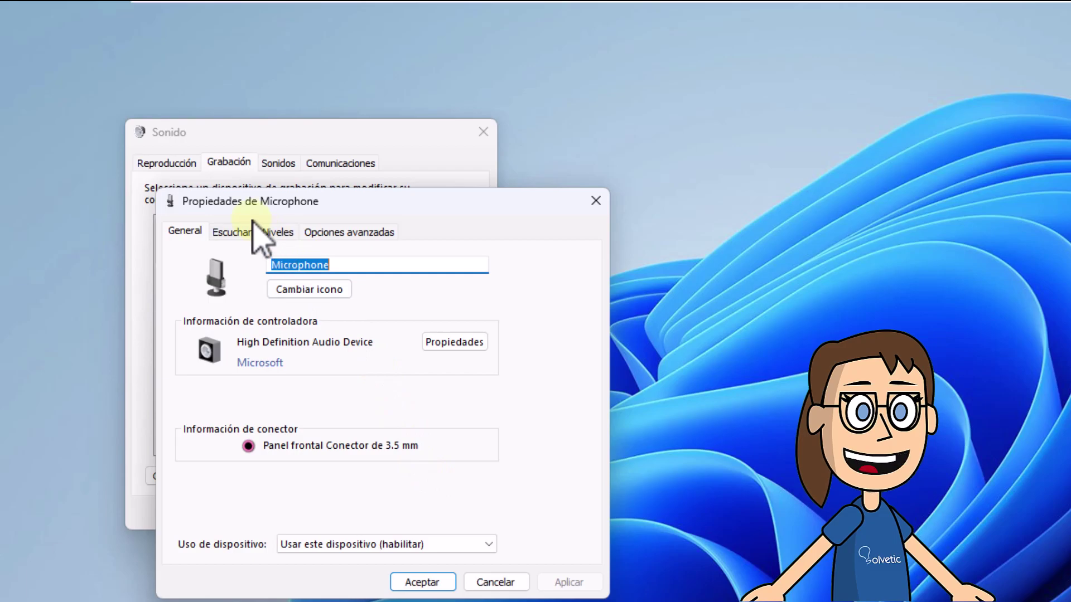
Turn off "Escuchar este dispositivo" for the microphone, apply the change and close the sound dialogs
click(234, 232)
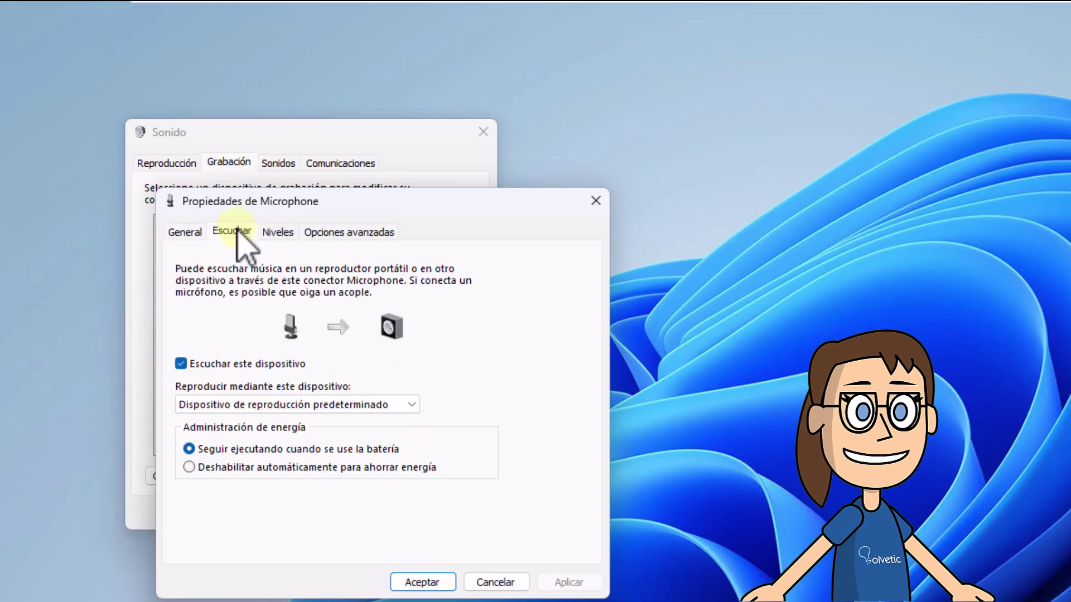
click(226, 363)
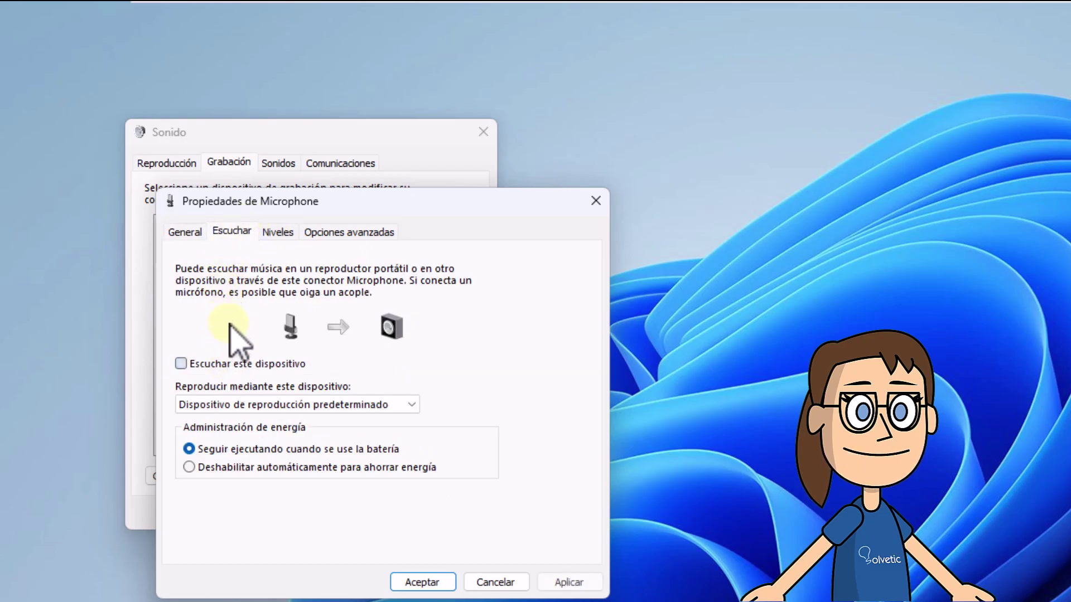
click(576, 582)
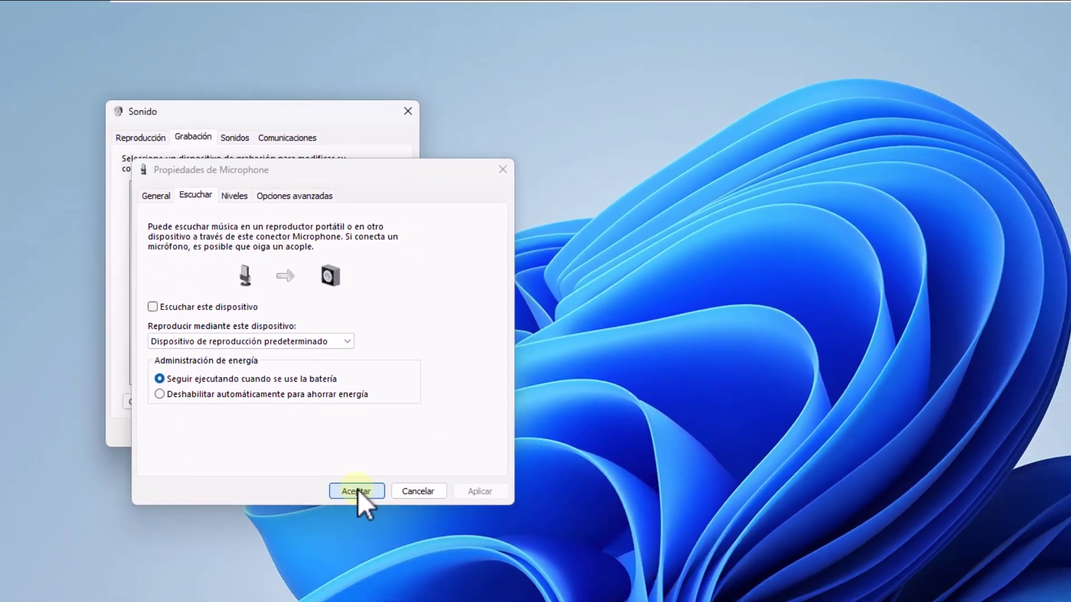
click(423, 582)
click(199, 314)
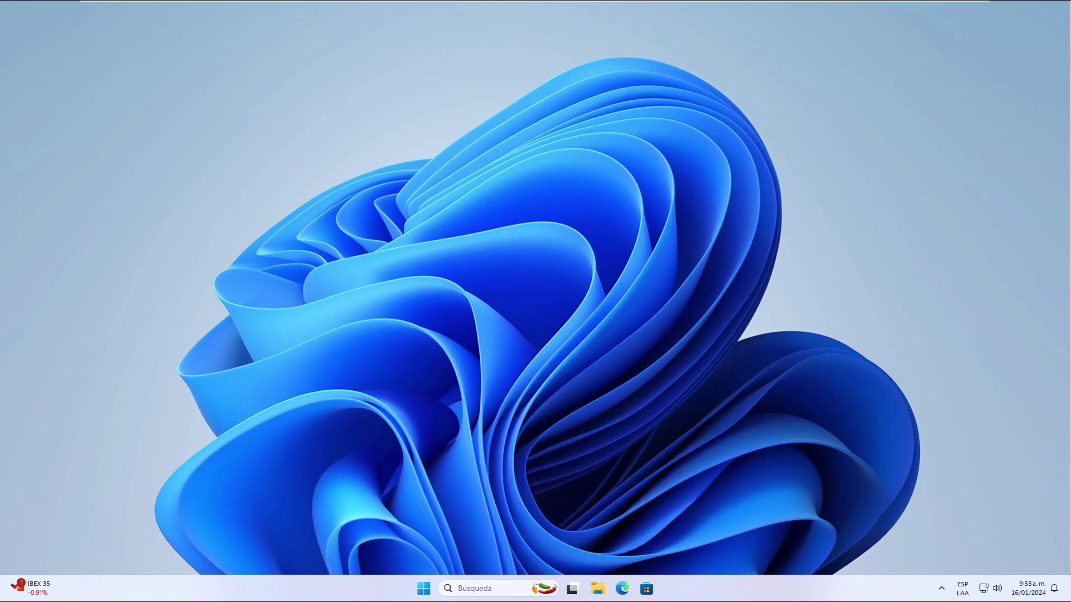
Reopen the system sound settings by searching for "sonido" and open the properties of the Altavoces playback device
click(479, 589)
text(sonido)
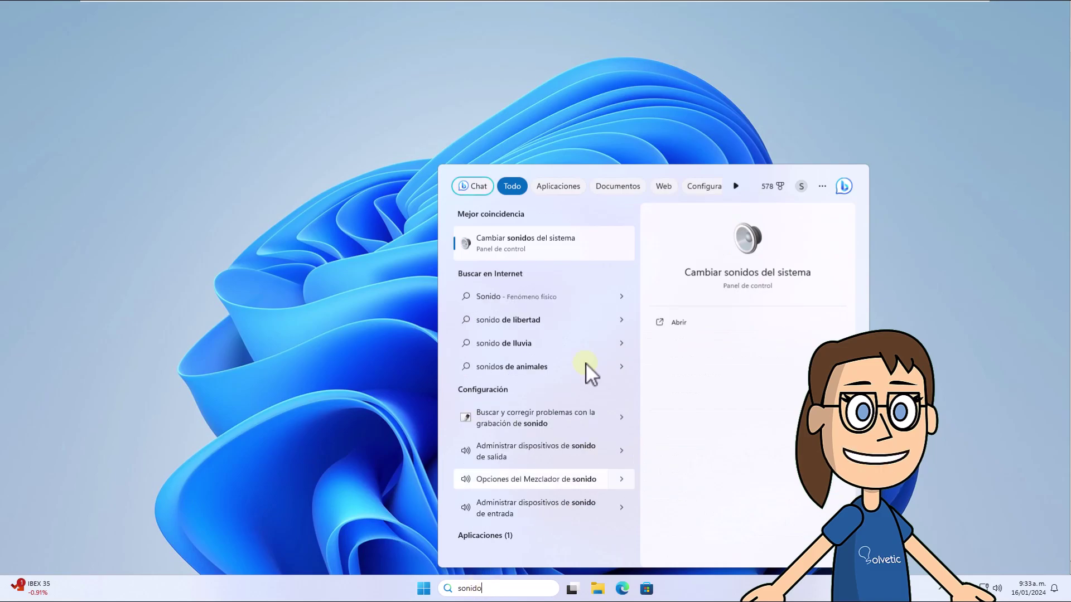
click(584, 245)
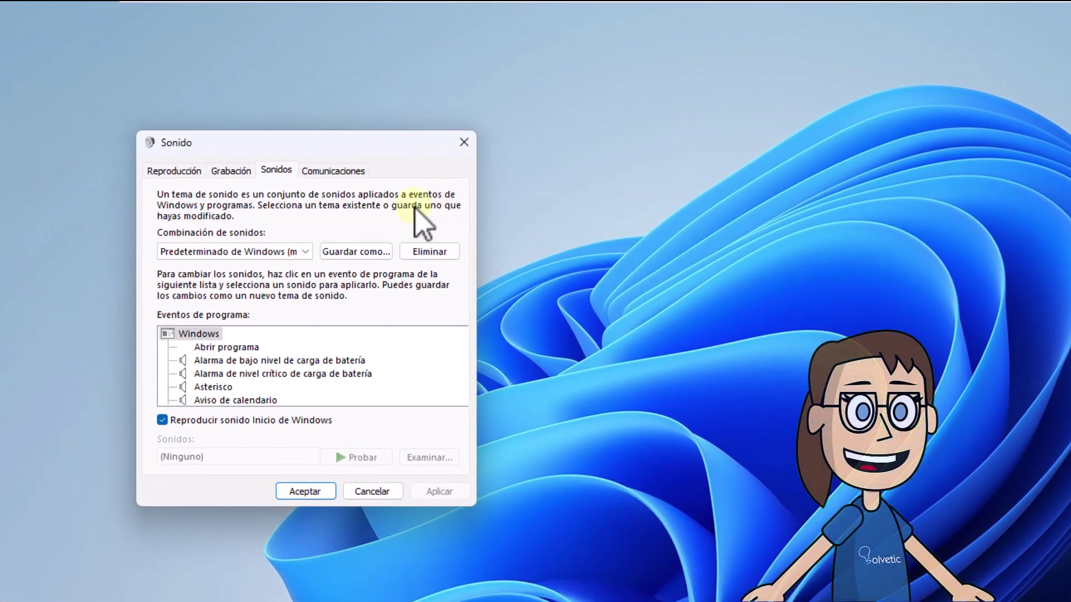
click(174, 170)
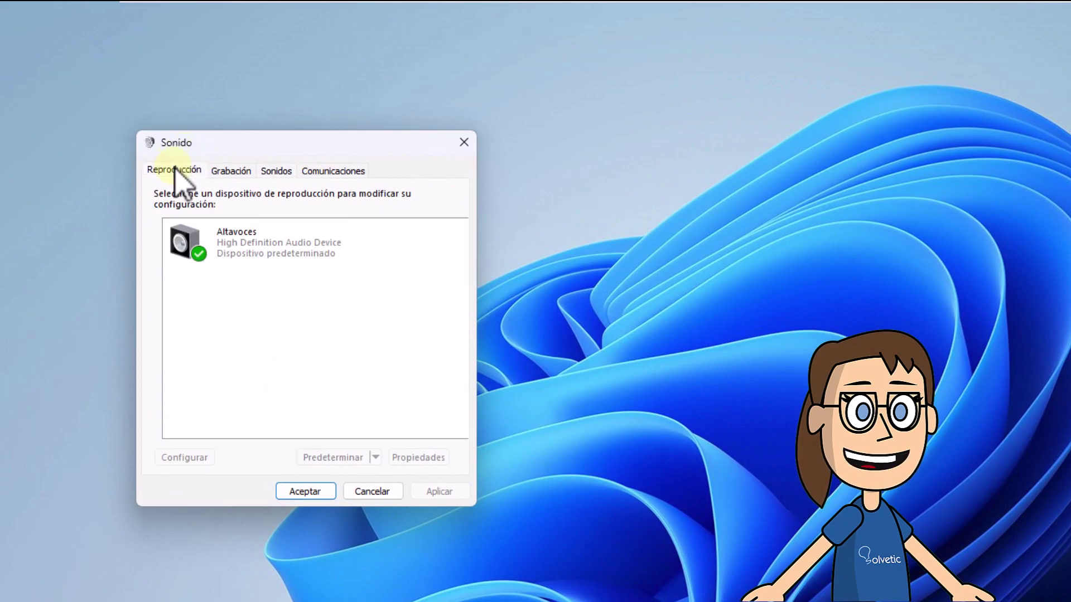
click(258, 234)
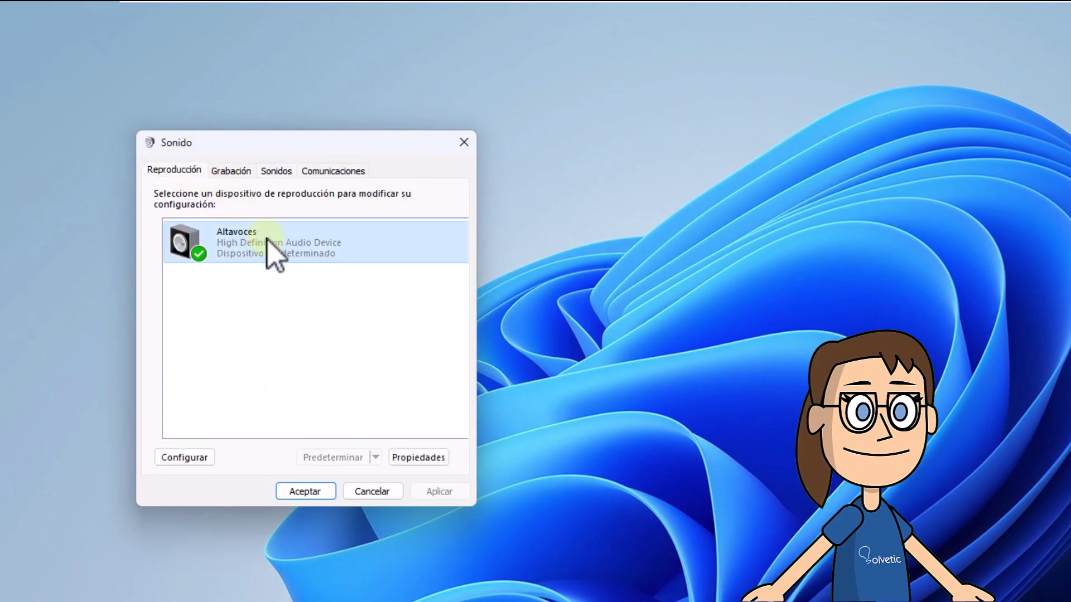
click(415, 458)
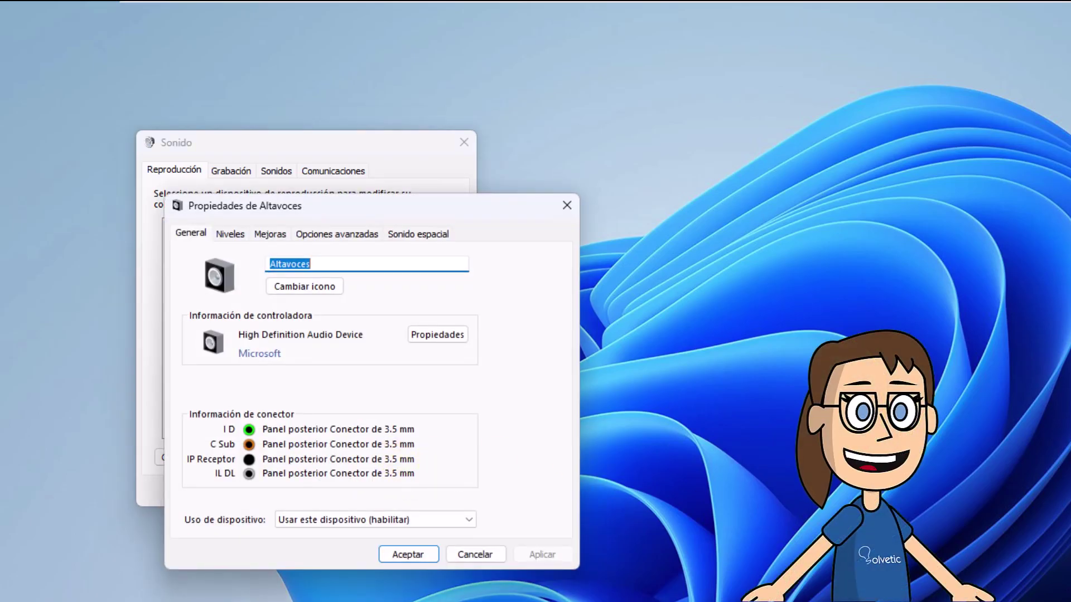
Enable "Deshabilitar todos los complementos" in the speakers' enhancements, apply it and close the sound dialogs
click(270, 235)
click(274, 303)
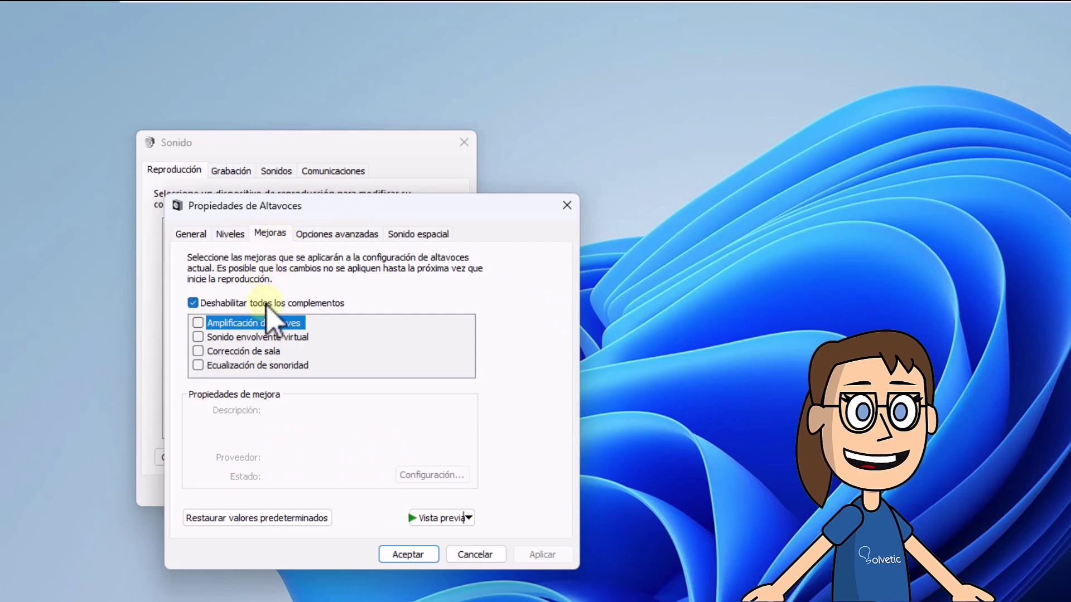
click(193, 303)
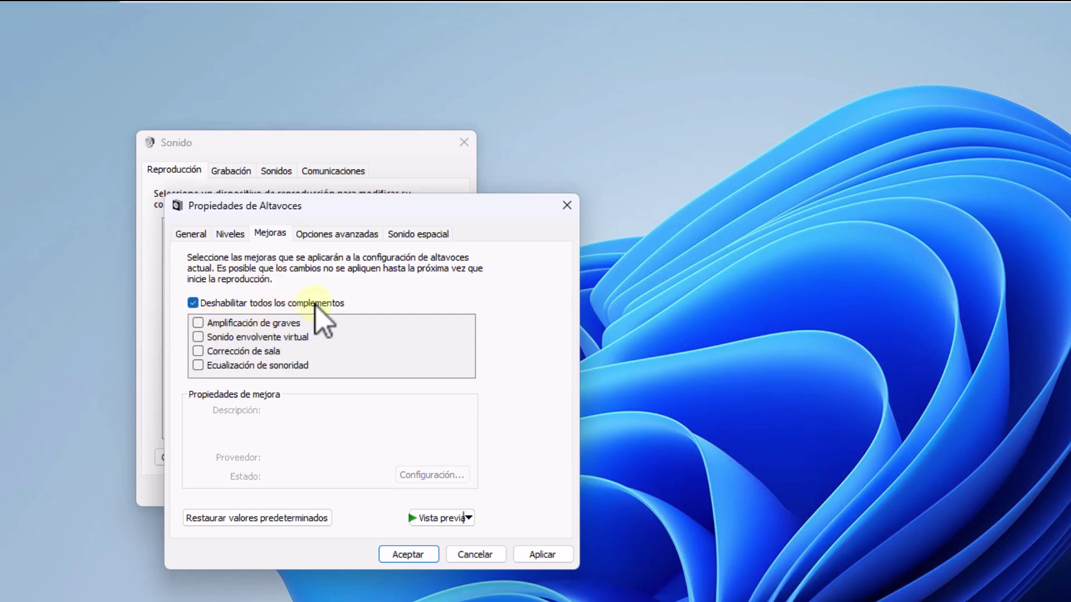
click(545, 555)
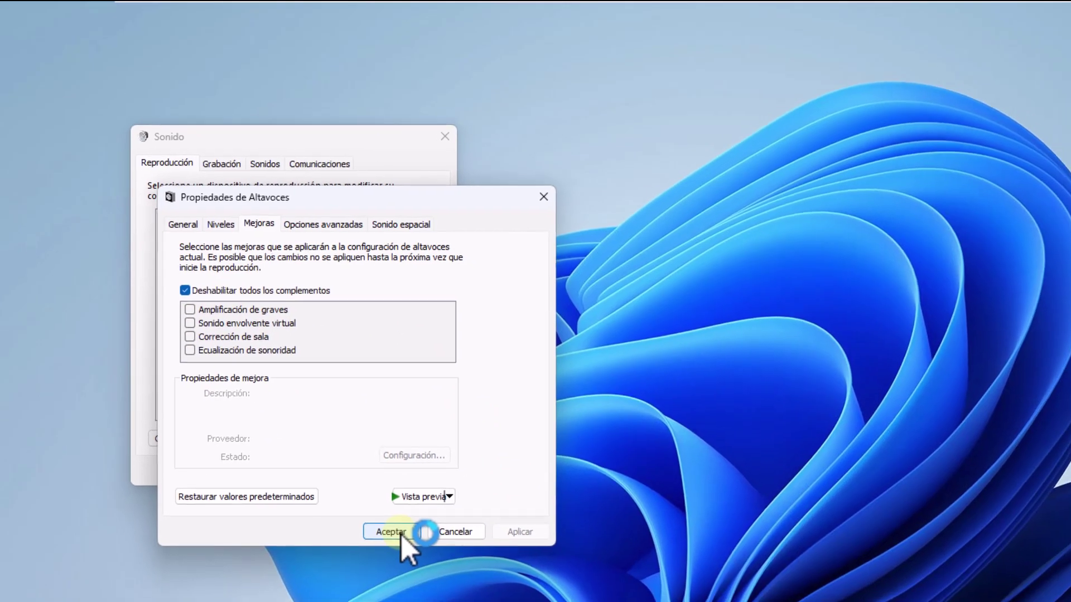
click(415, 555)
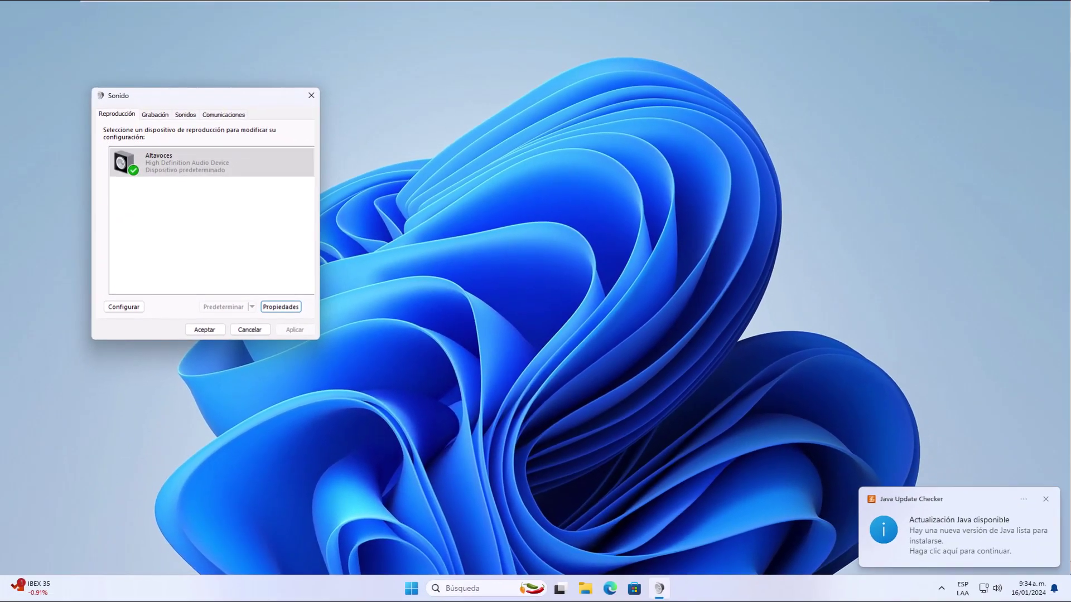
click(215, 328)
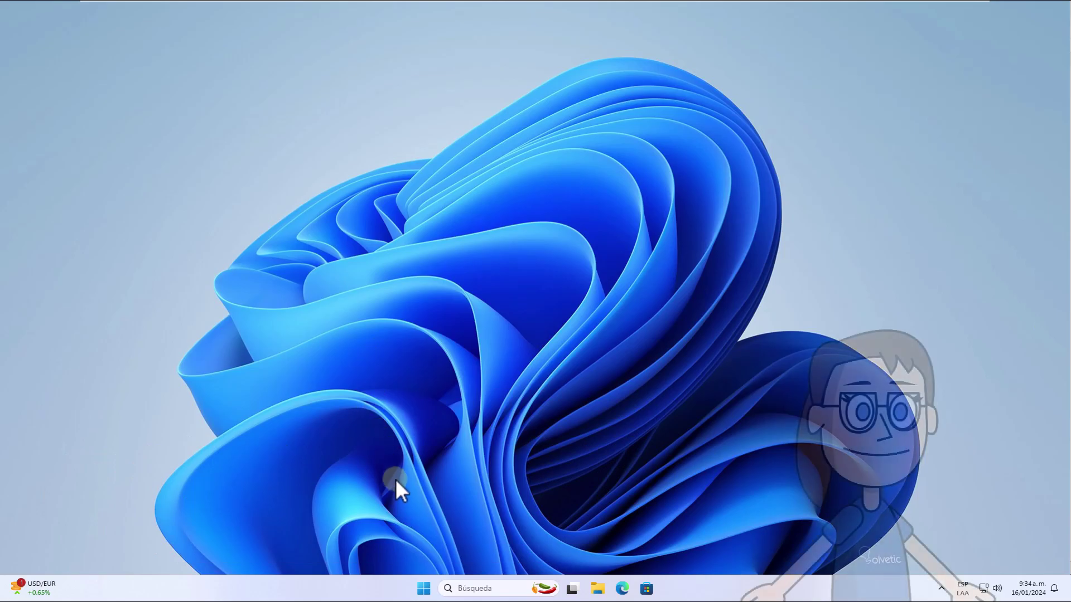
Open Device Manager and expand the "Dispositivos de juego, sonido y video" category
right_click(425, 589)
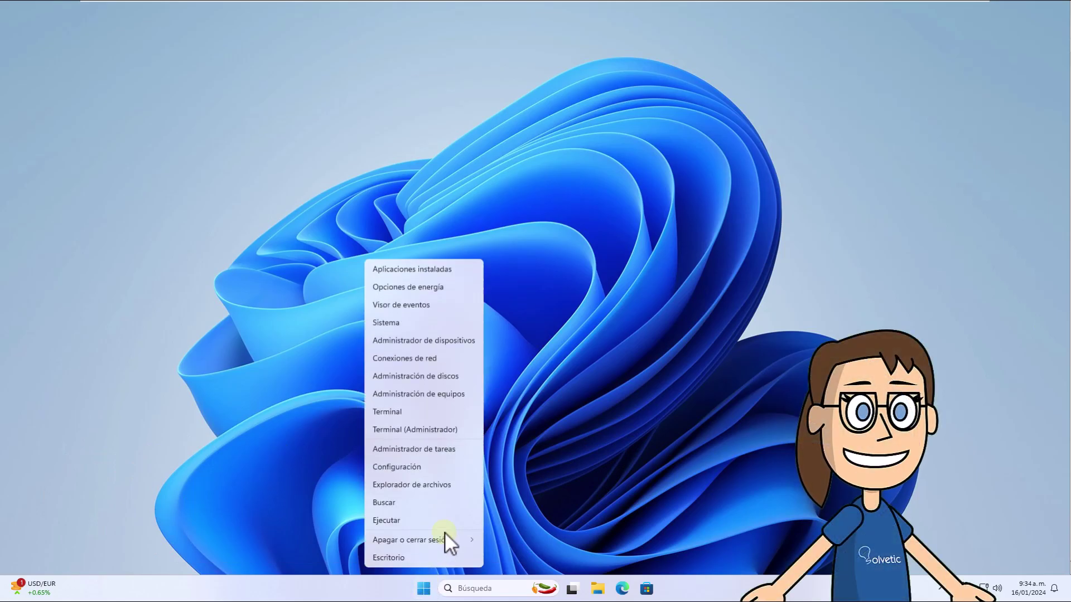
click(464, 340)
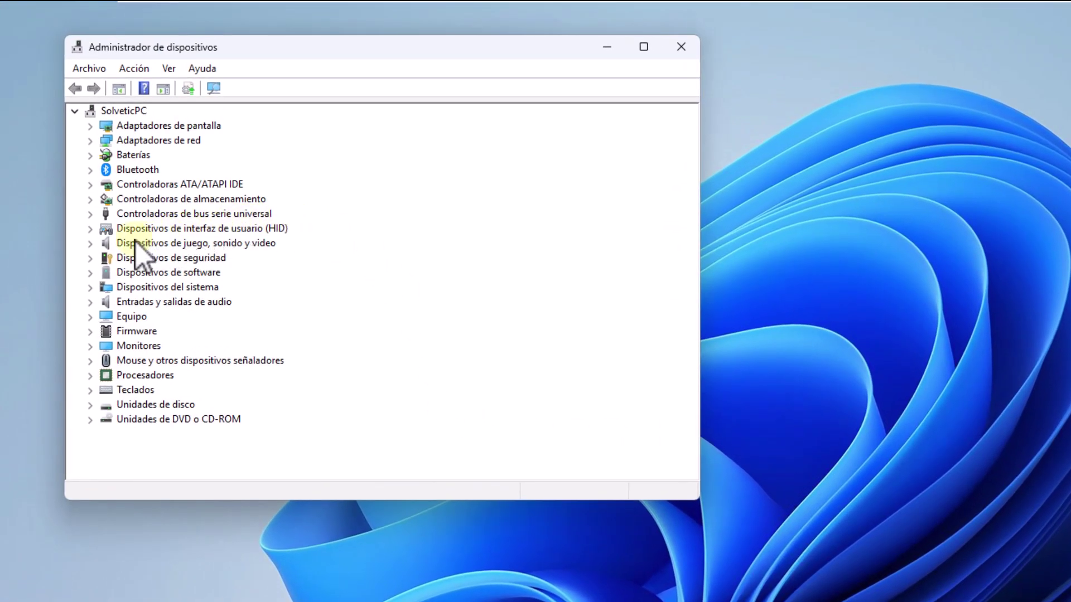
click(91, 244)
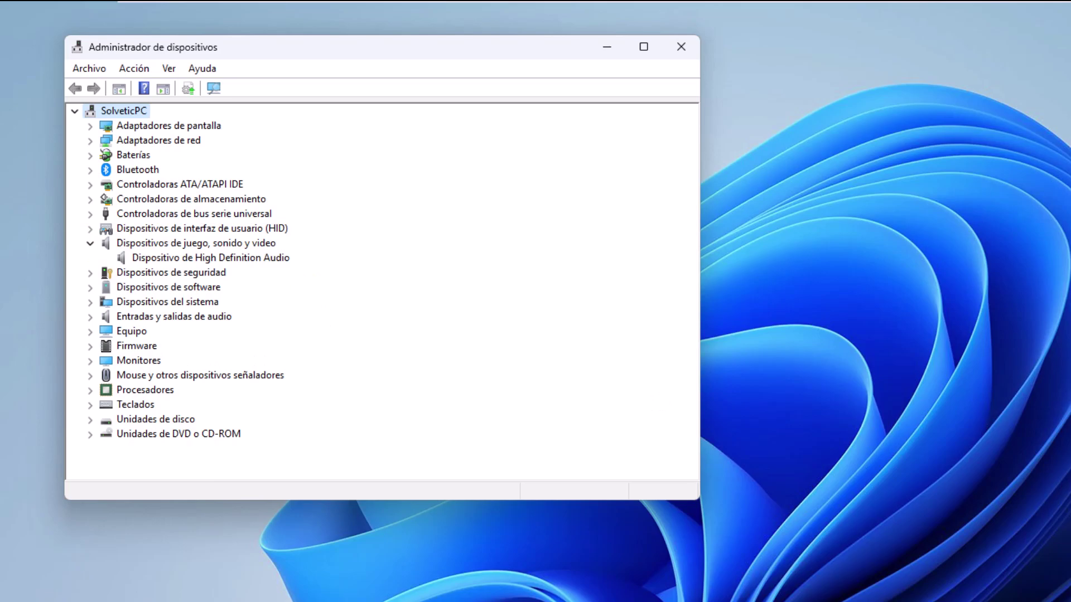
Run an automatic driver update search for "Dispositivo de High Definition Audio"
click(152, 259)
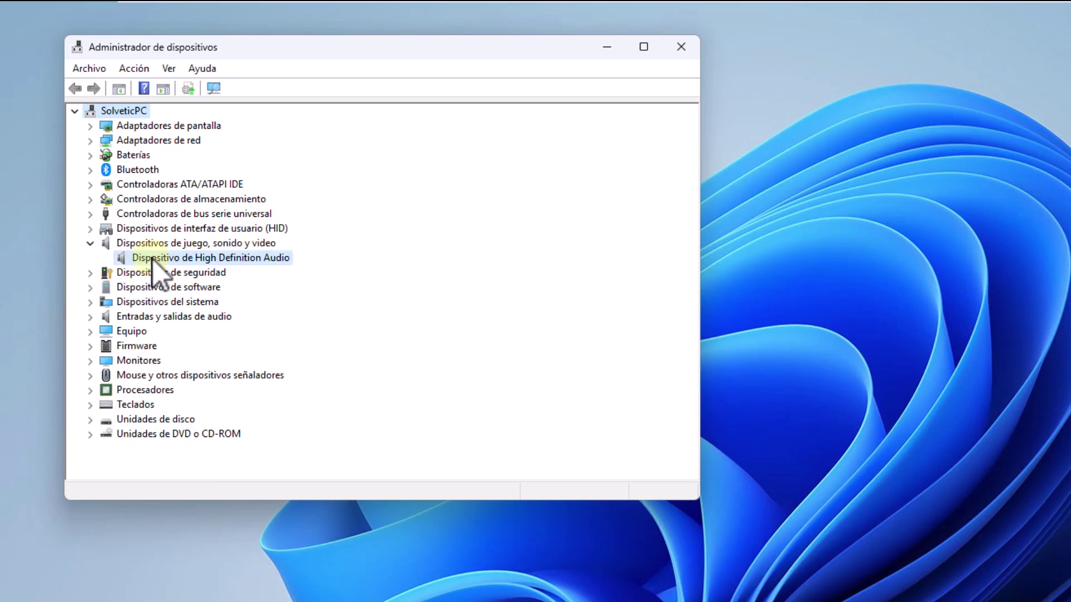
right_click(199, 260)
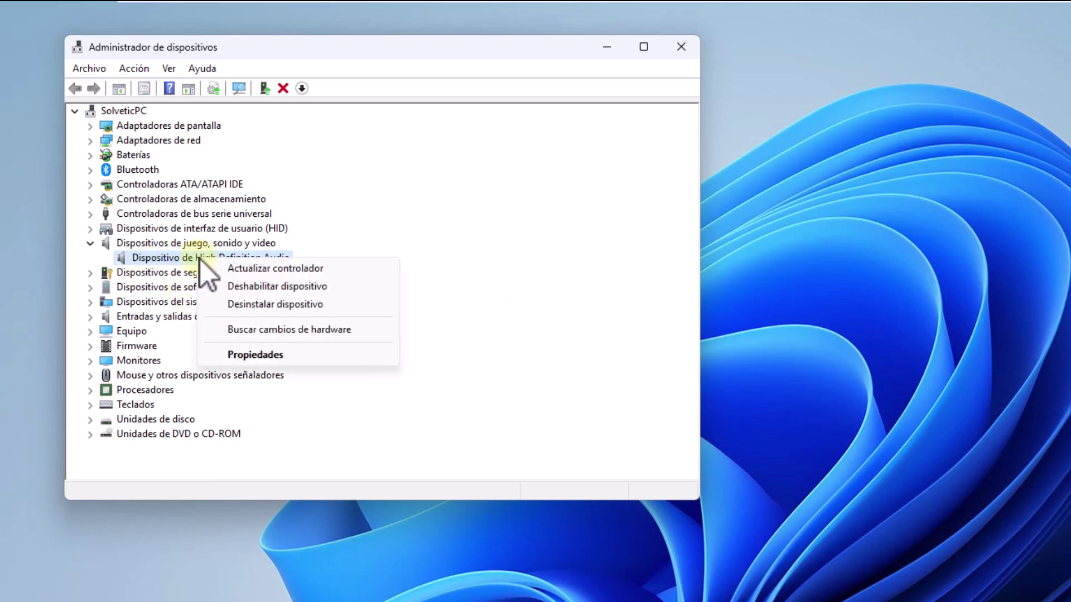
click(230, 270)
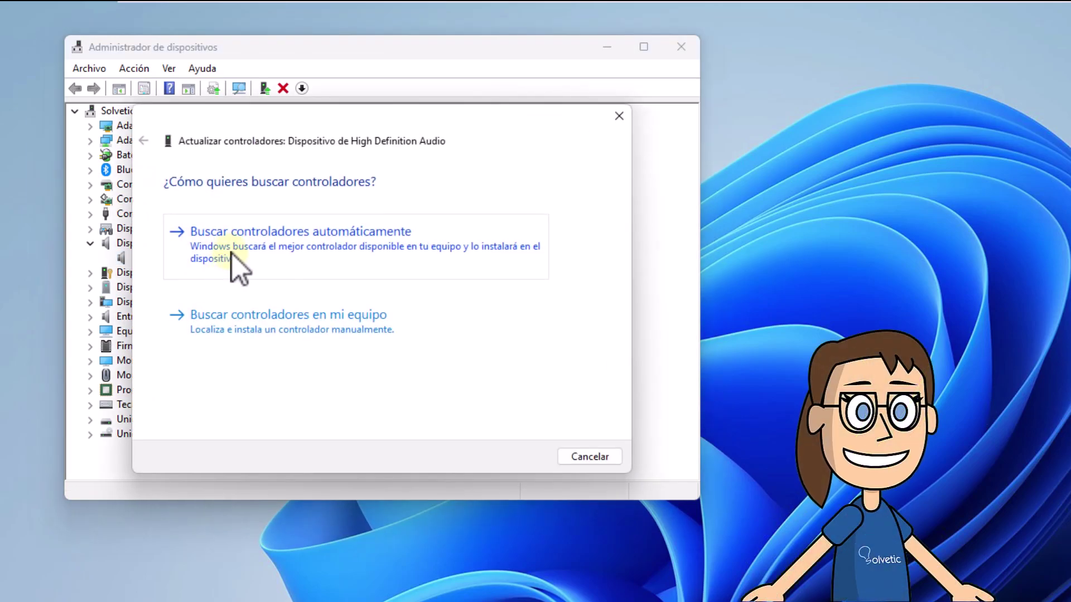
click(232, 253)
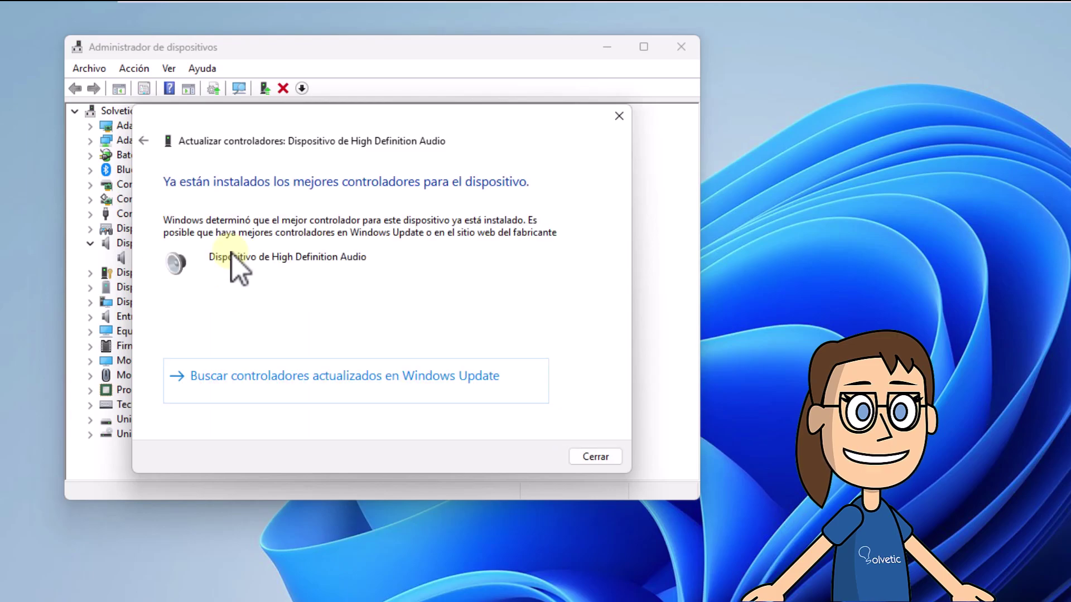
Install the "Dispositivo de High Definition Audio" driver manually from the computer's list of available drivers, accepting the compatibility warning, and close Device Manager
click(143, 141)
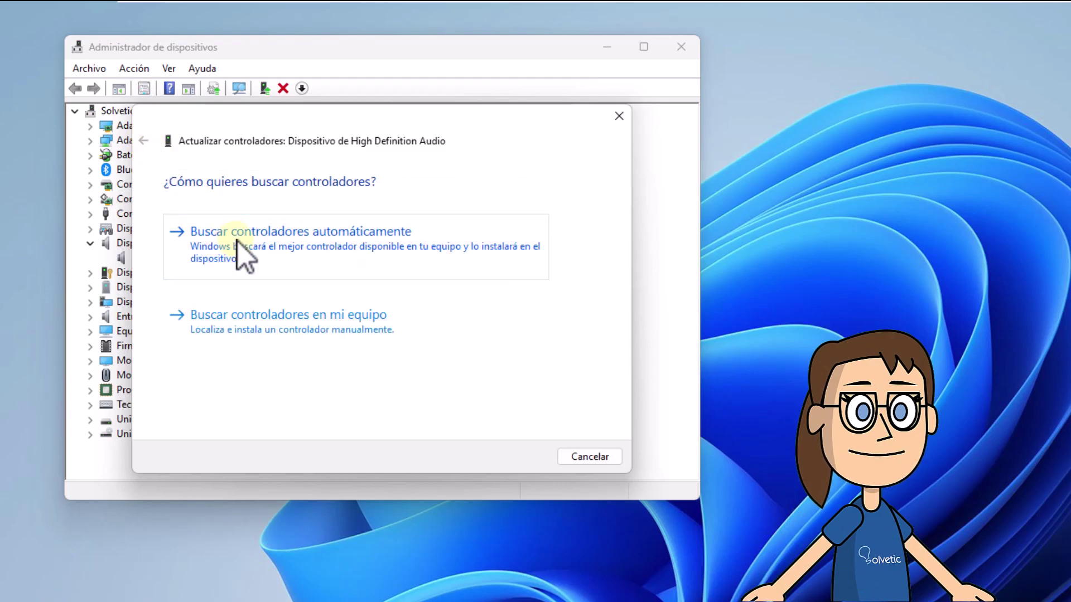
click(275, 340)
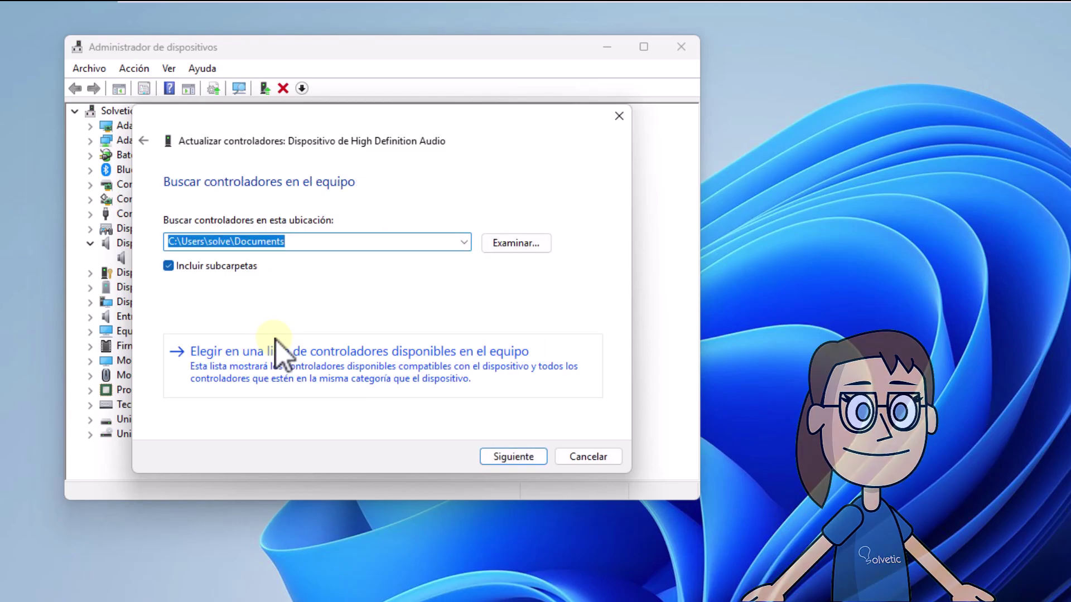
click(293, 373)
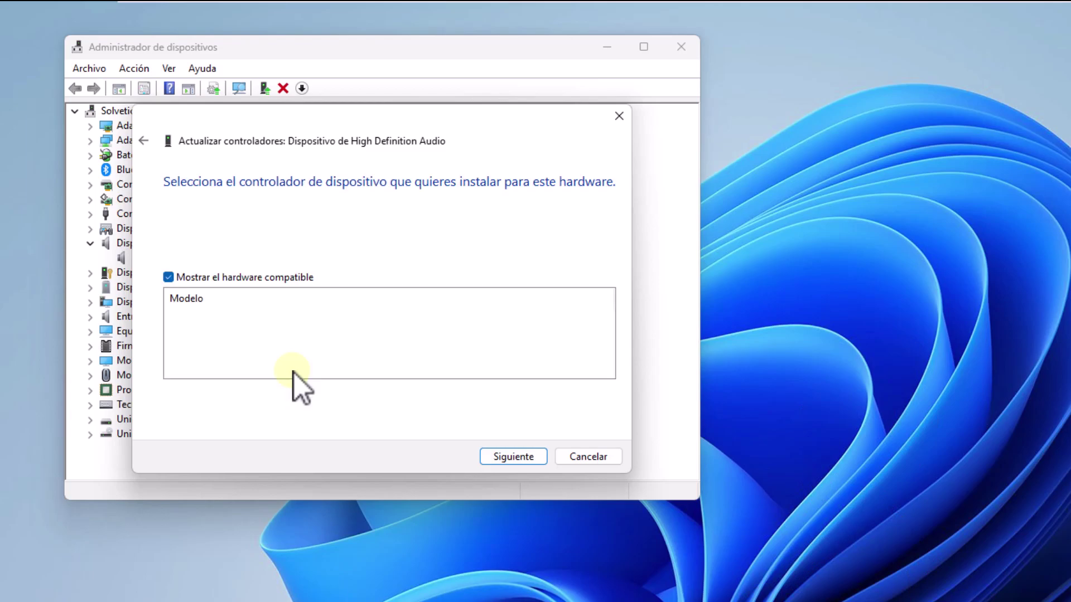
click(299, 319)
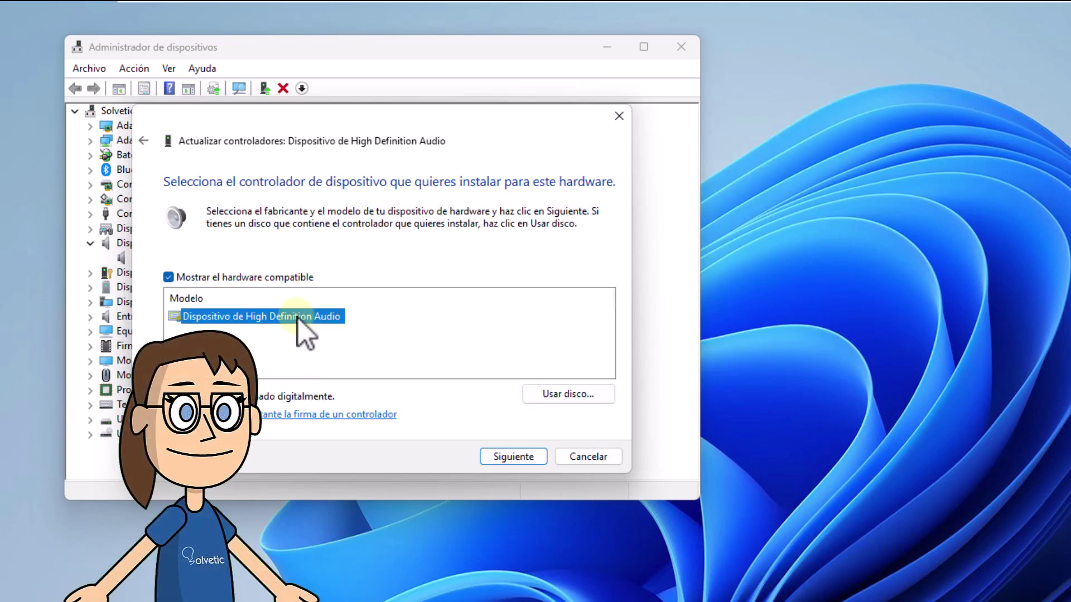
click(512, 459)
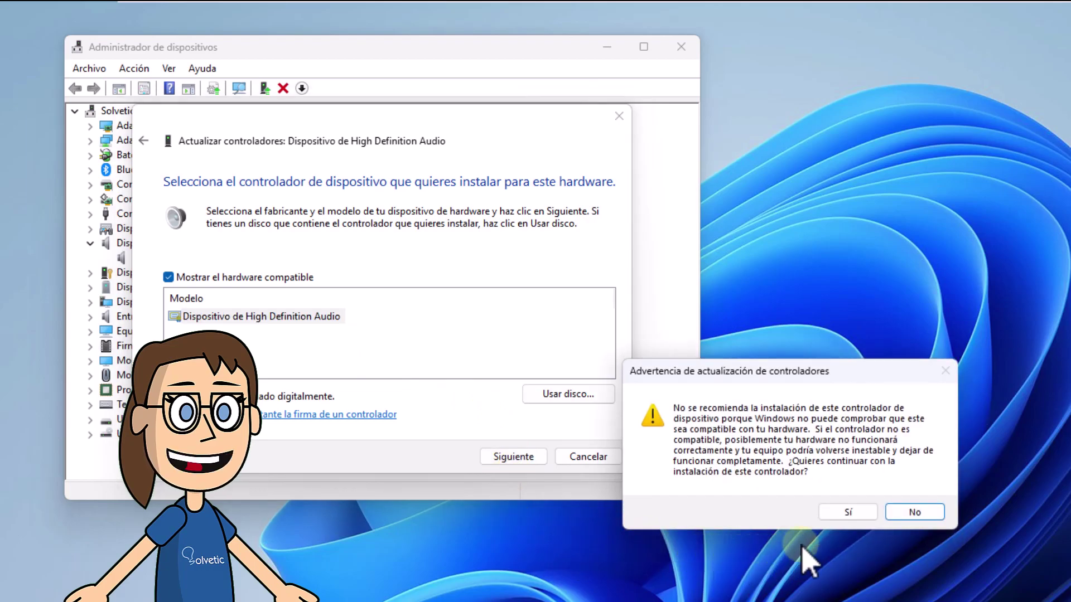
click(847, 511)
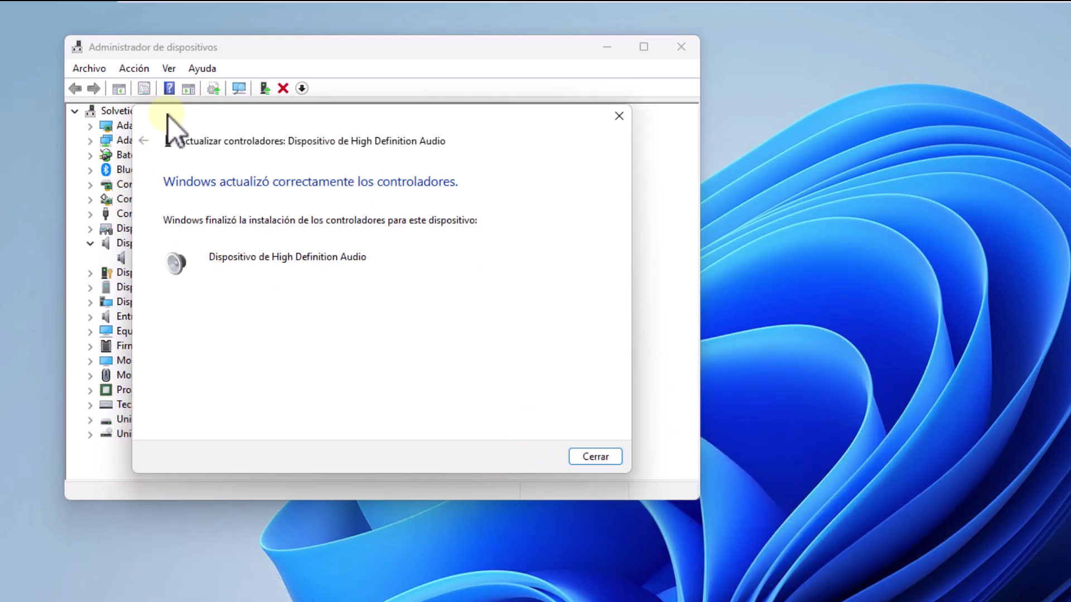
click(595, 457)
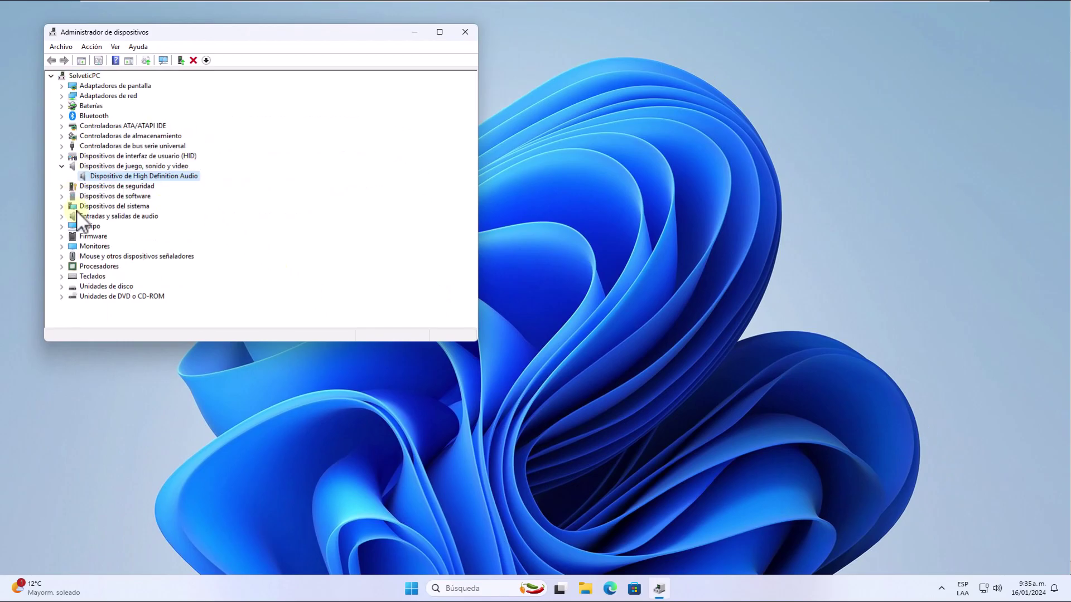
click(467, 30)
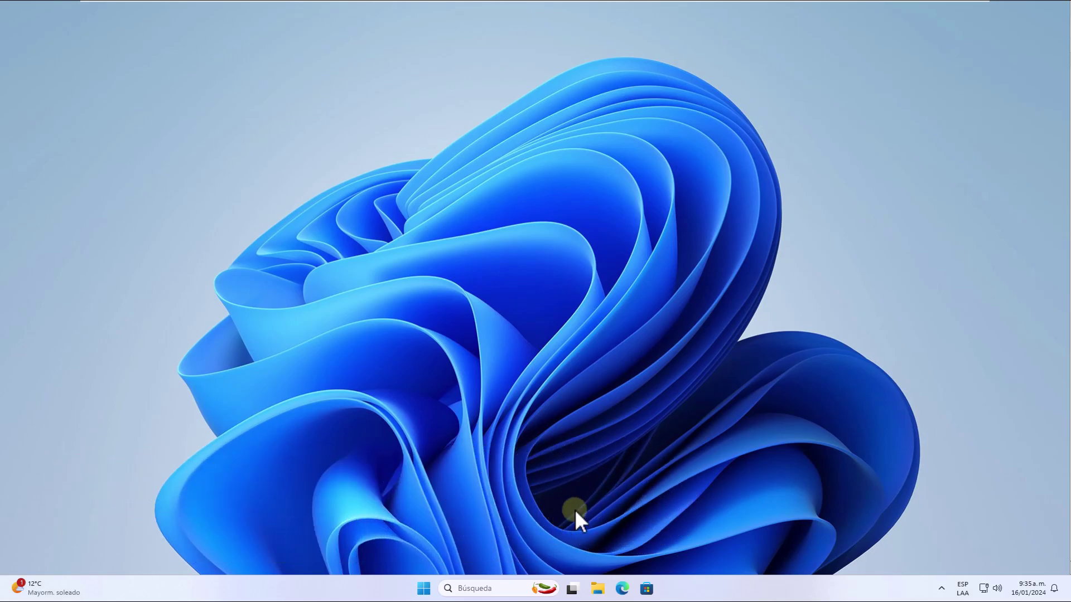
Open Device Manager and uninstall "Dispositivo de High Definition Audio" from the "Dispositivos de juego, sonido y video" category
right_click(423, 589)
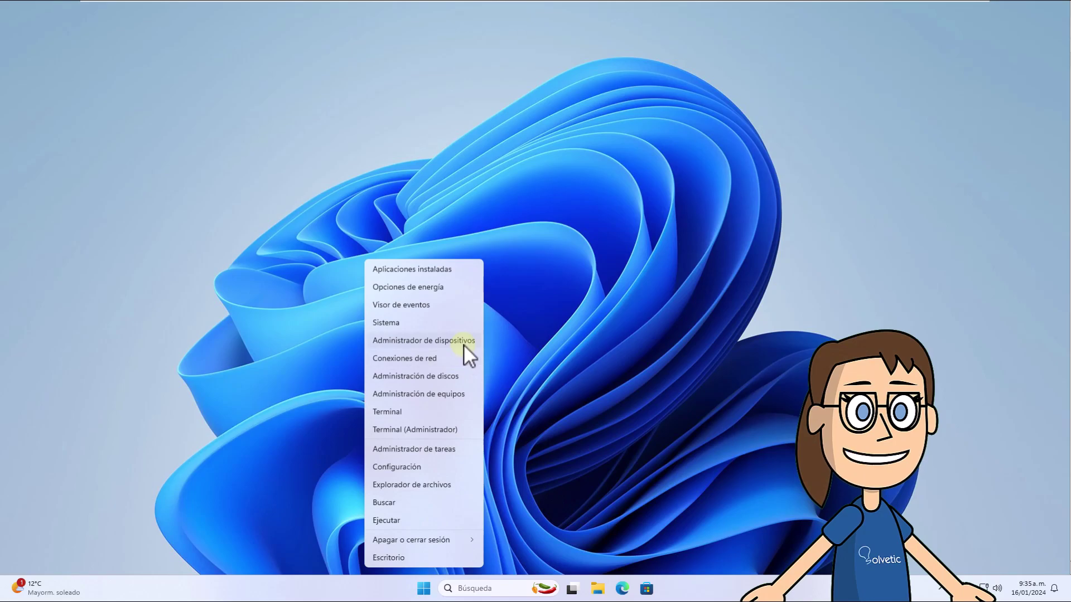
click(464, 344)
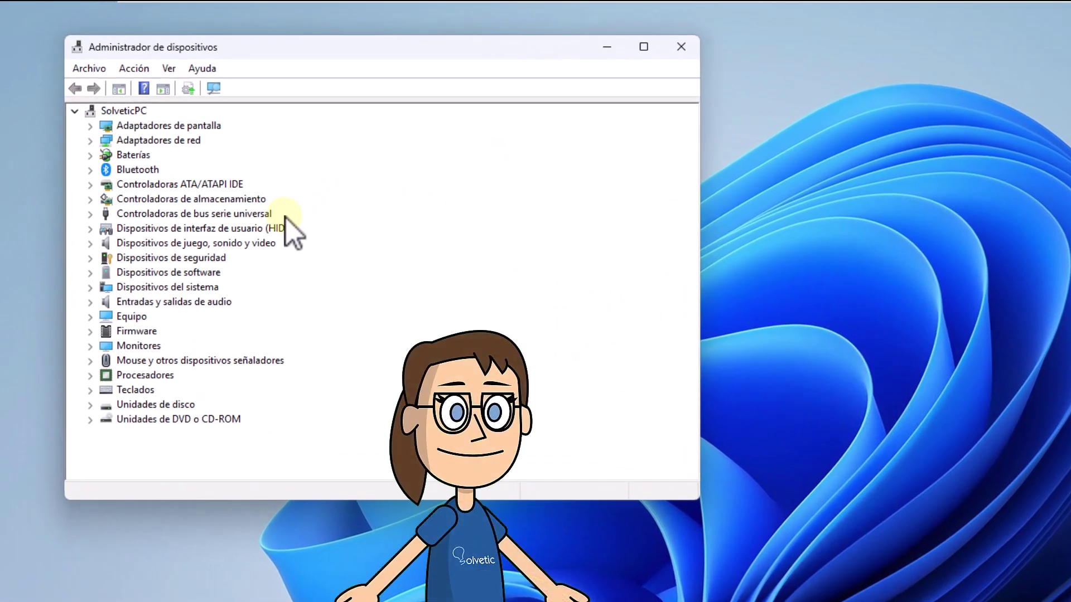
click(90, 243)
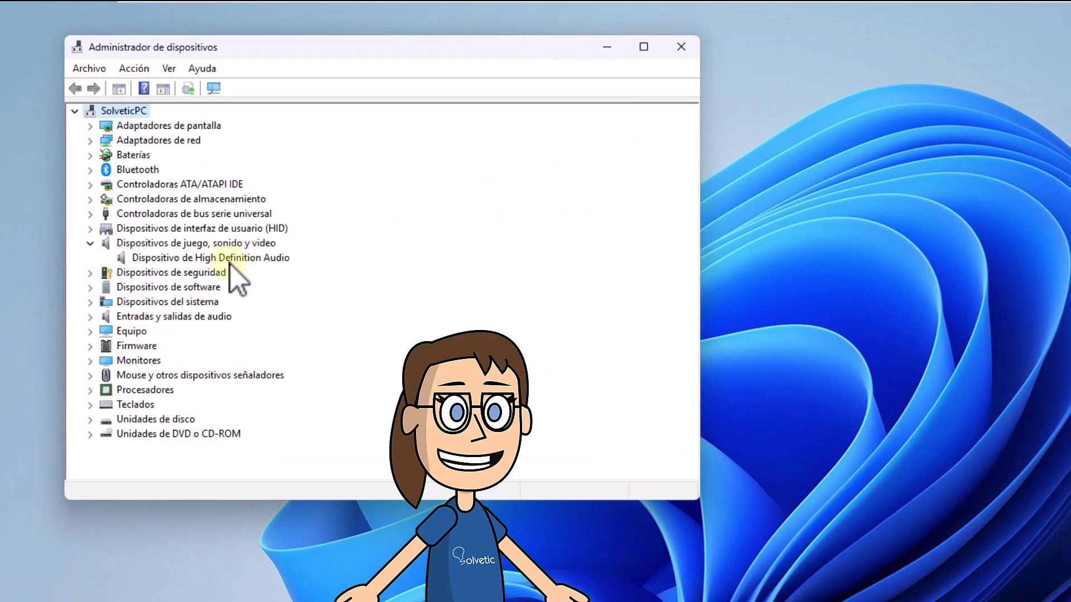
click(192, 259)
right_click(177, 262)
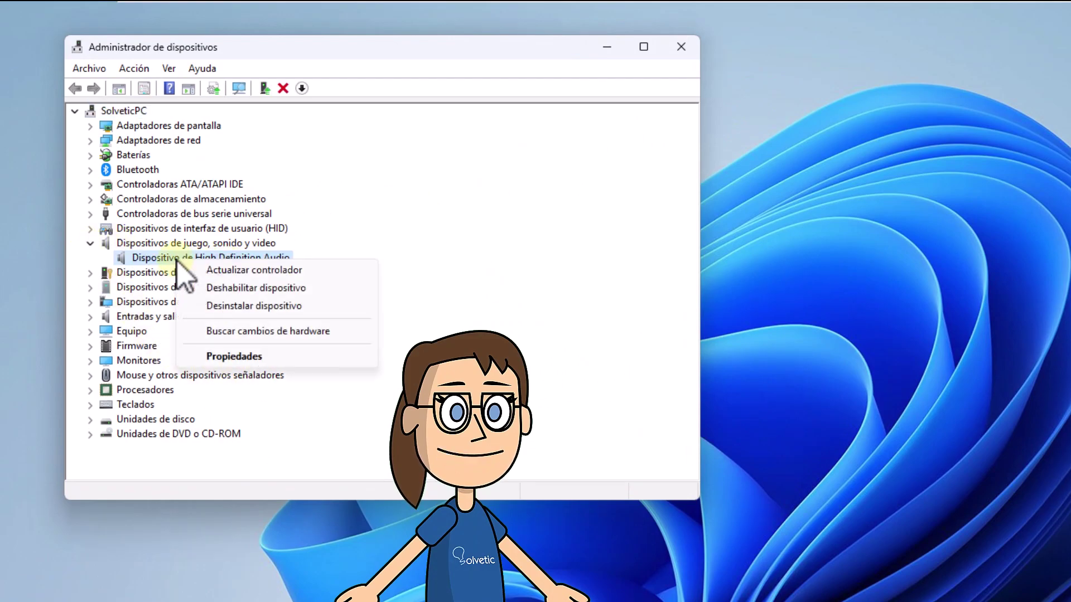
click(246, 307)
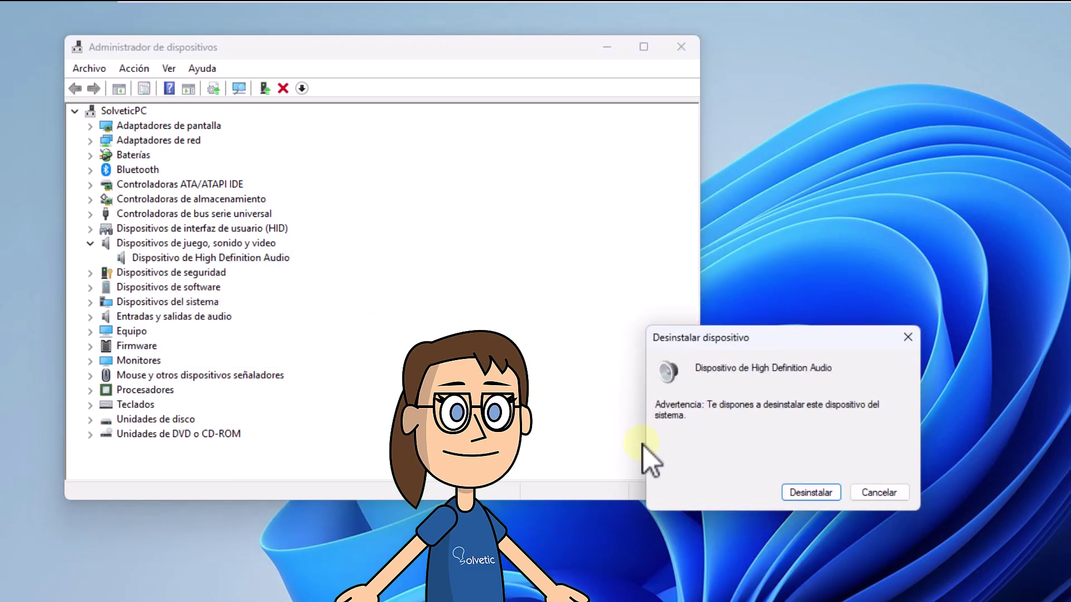
click(813, 495)
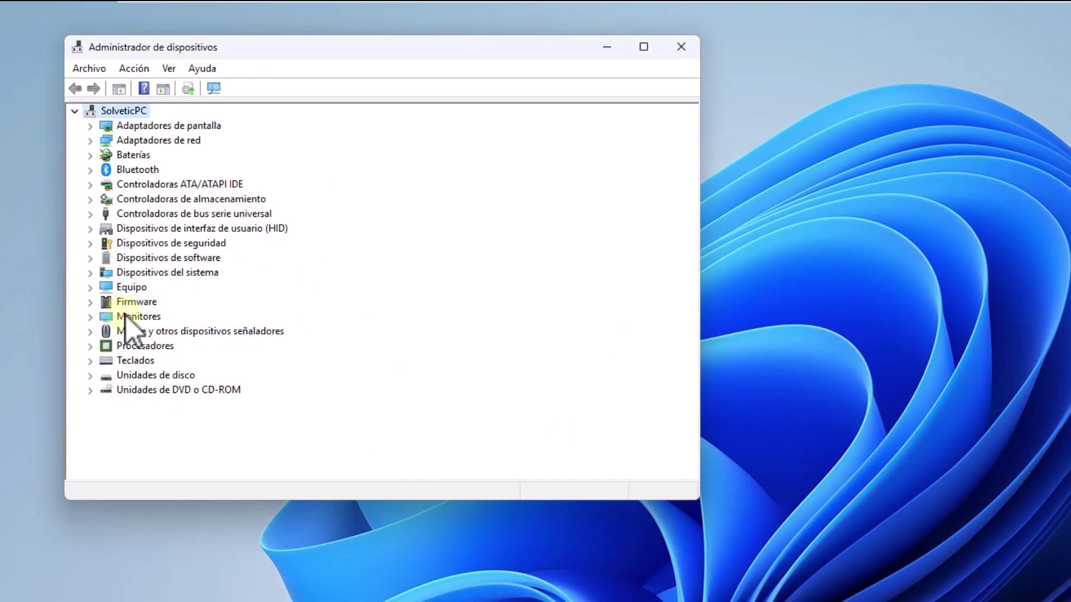
Scan for hardware changes to reinstall the audio device, select "Dispositivo de High Definition Audio" and close Device Manager
click(139, 72)
mouse_move(170, 68)
mouse_move(128, 72)
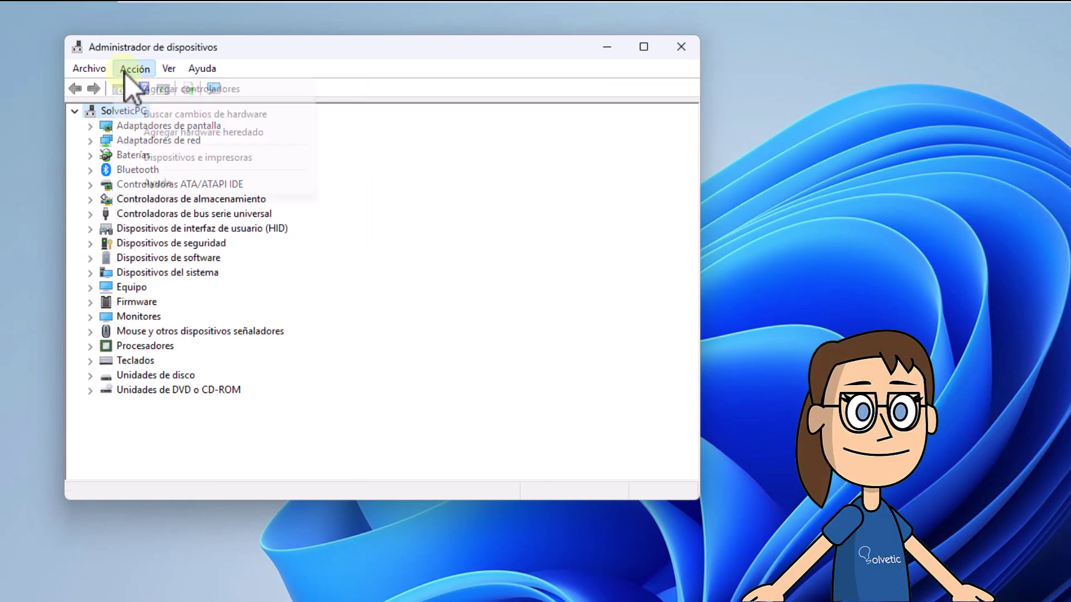
click(146, 114)
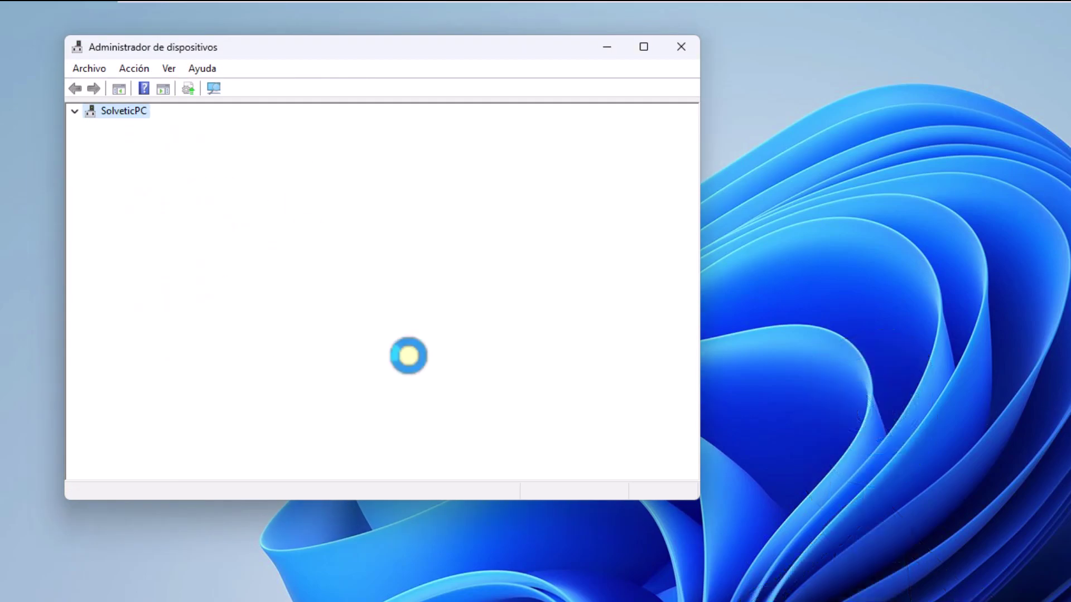
click(267, 258)
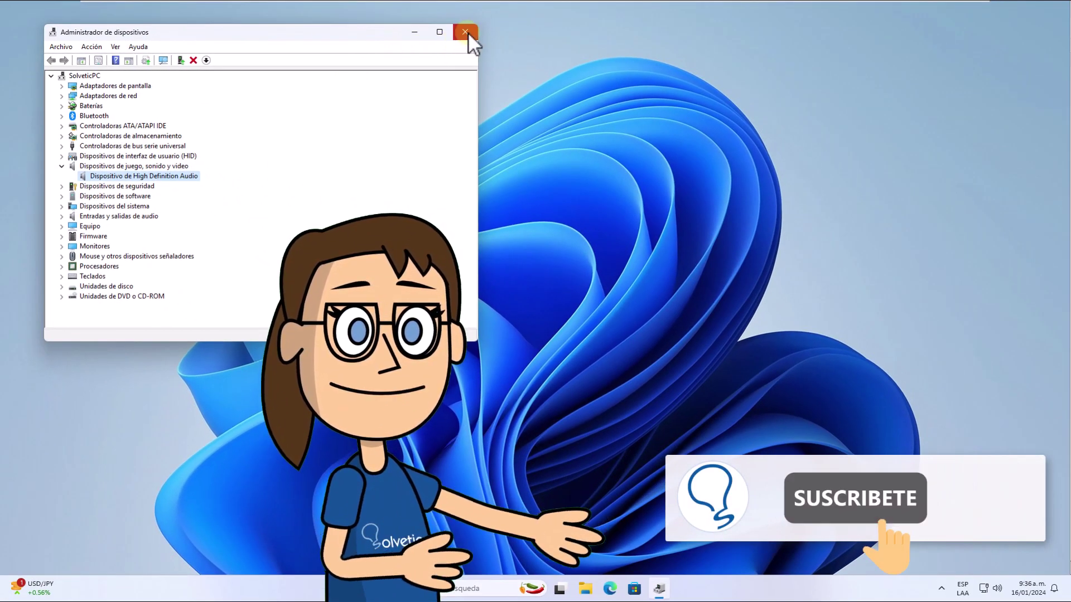
click(466, 32)
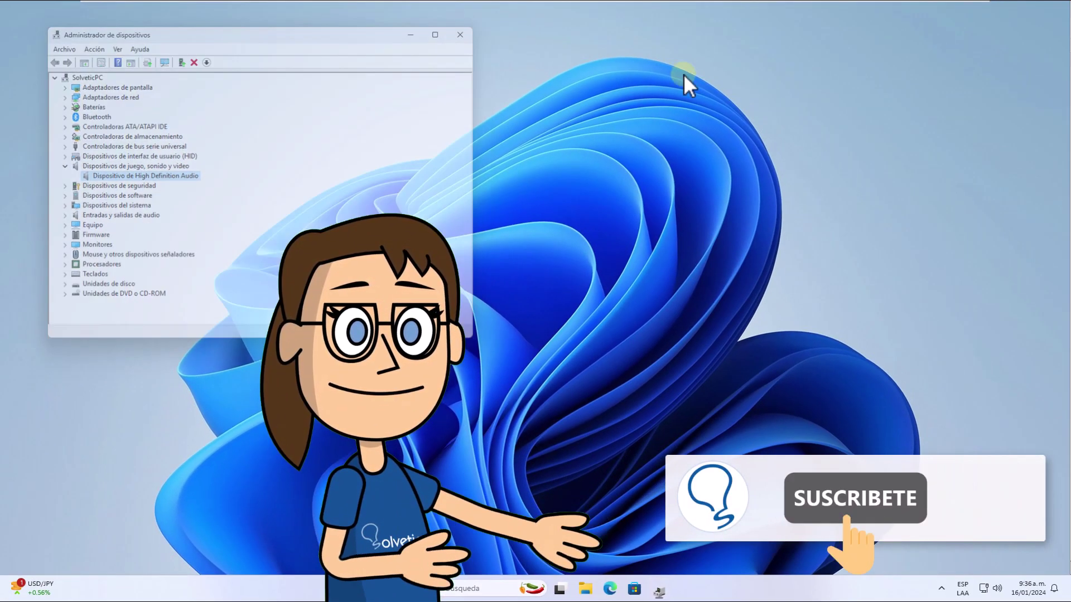